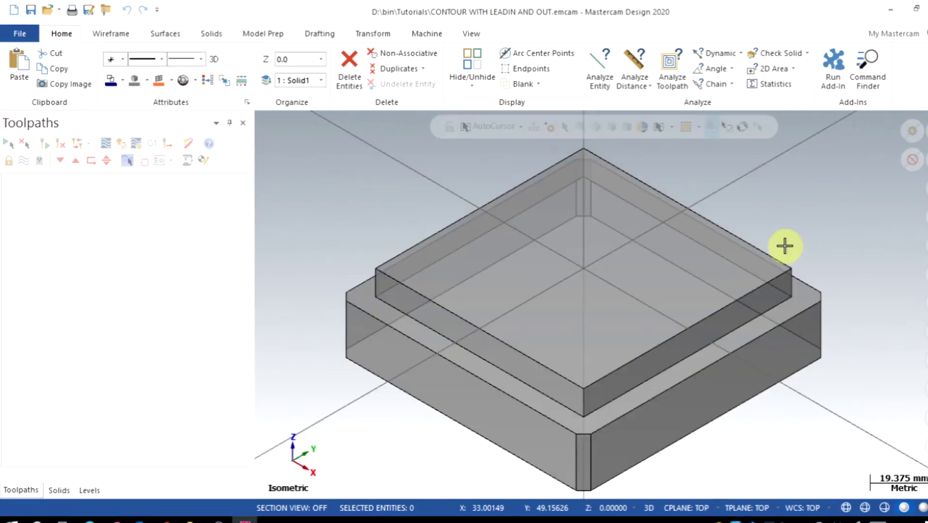
Switch the CONTOUR WITH LEADIN AND OUT part to the Isometric view.
key("alt+7")
Load the default mill machine definition.
left_click(425, 35)
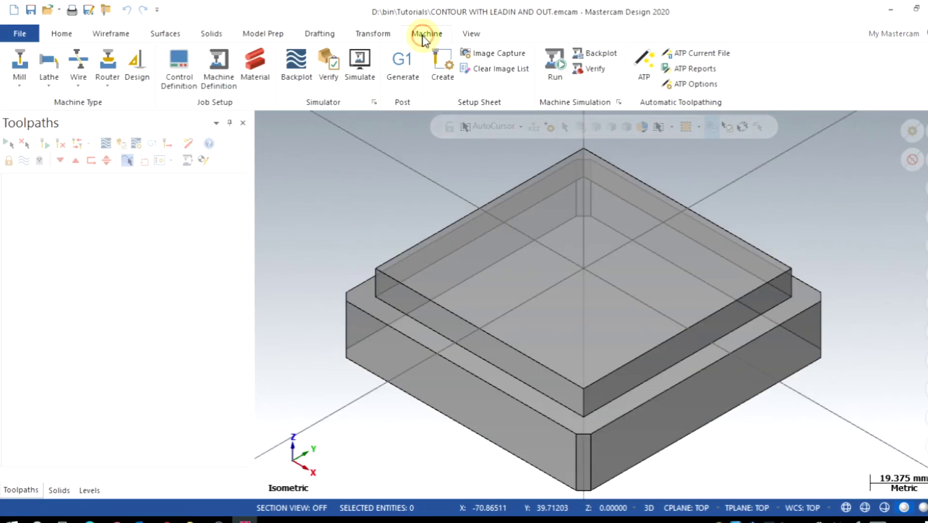
left_click(24, 86)
left_click(30, 99)
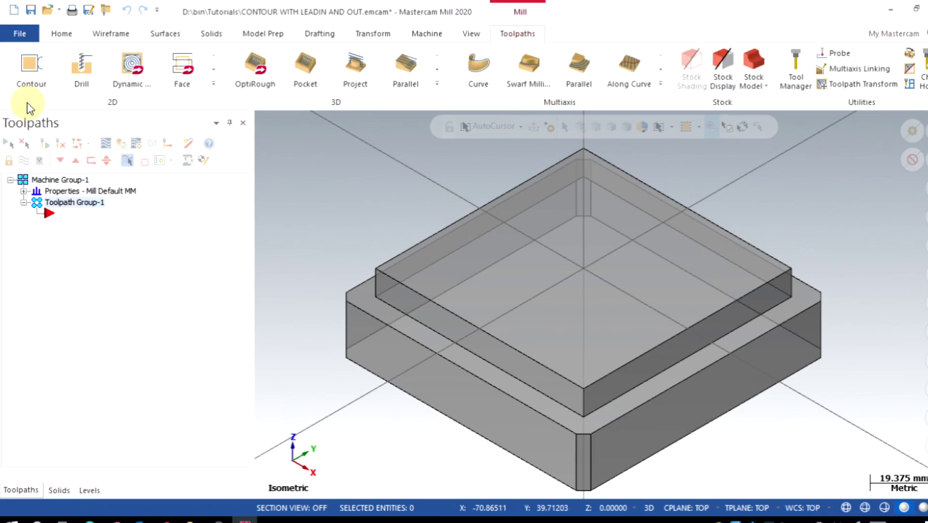
Create a 100 x 100 x 30 bounding-box stock around the whole solid and display it.
left_click(23, 191)
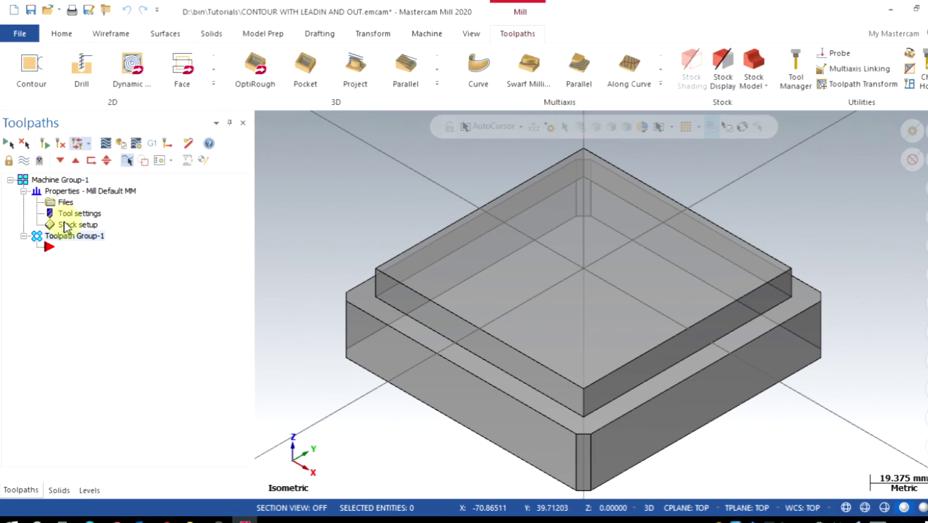
left_click(65, 226)
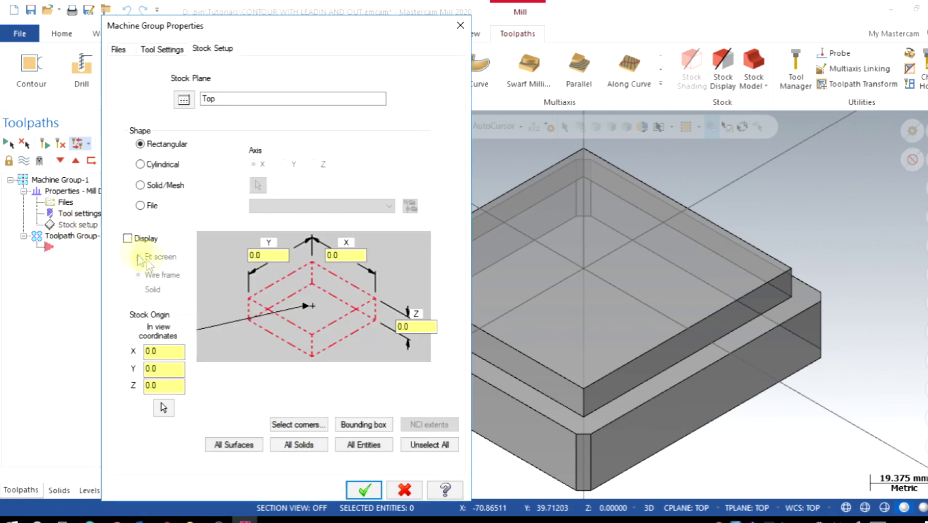
left_click(367, 425)
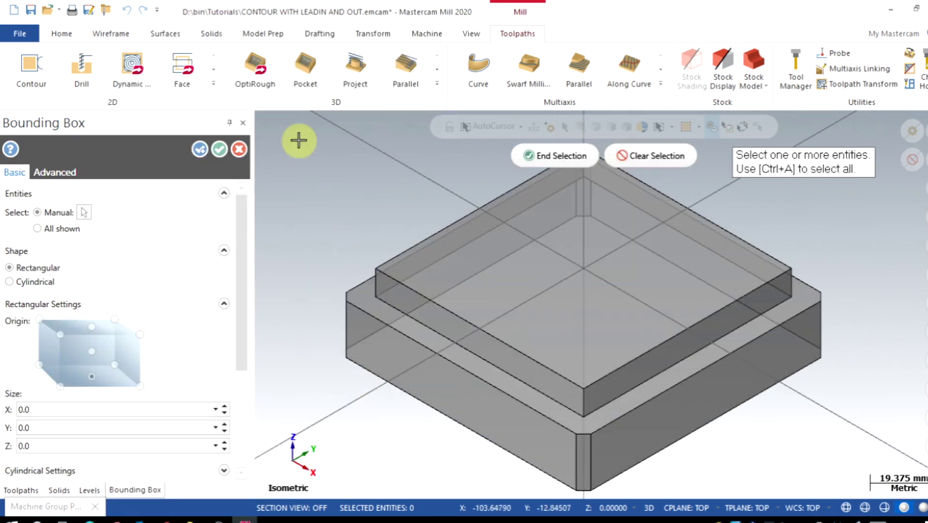
left_click_drag(299, 141, 829, 480)
left_click(543, 154)
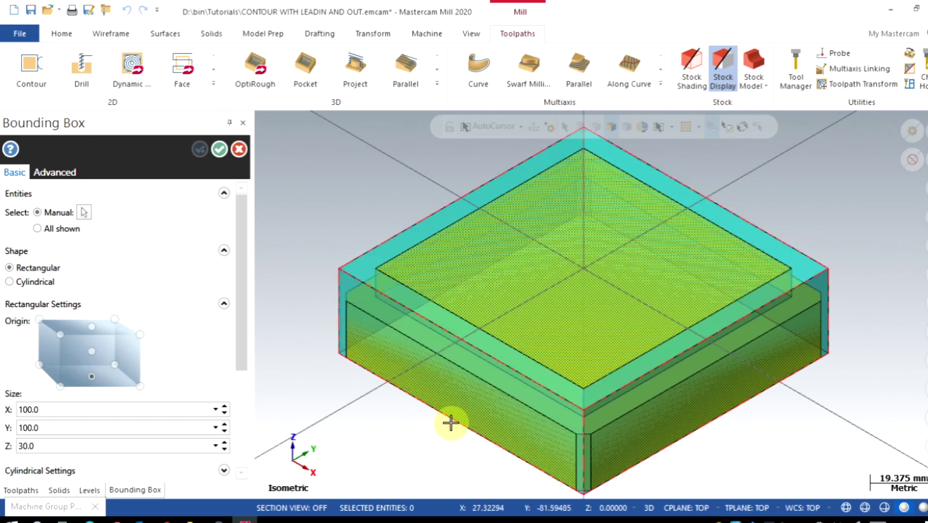
left_click(220, 150)
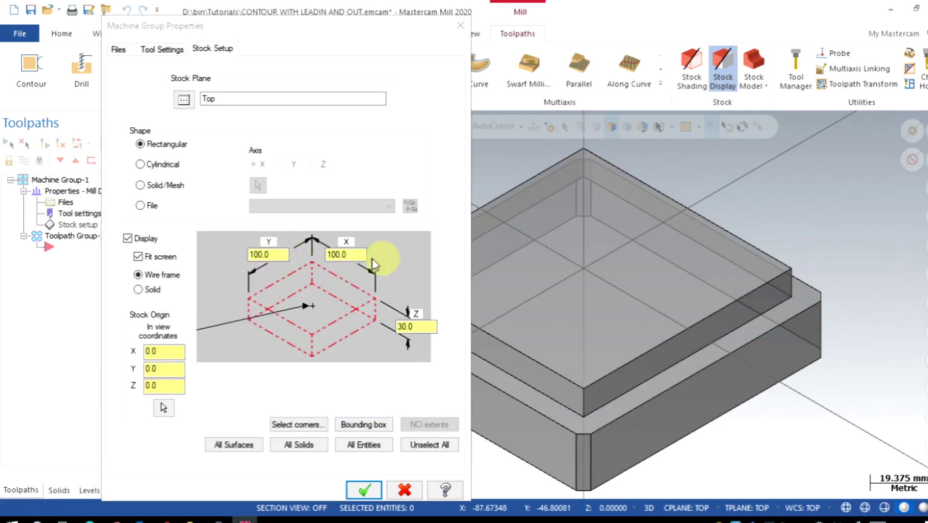
left_click(359, 490)
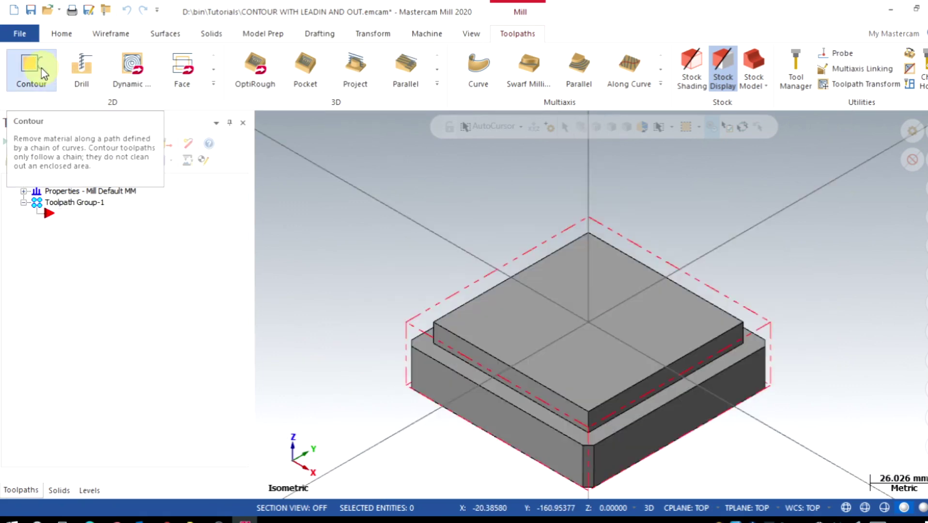
Start a Contour toolpath chained to the solid's top-face edge loop.
left_click(41, 72)
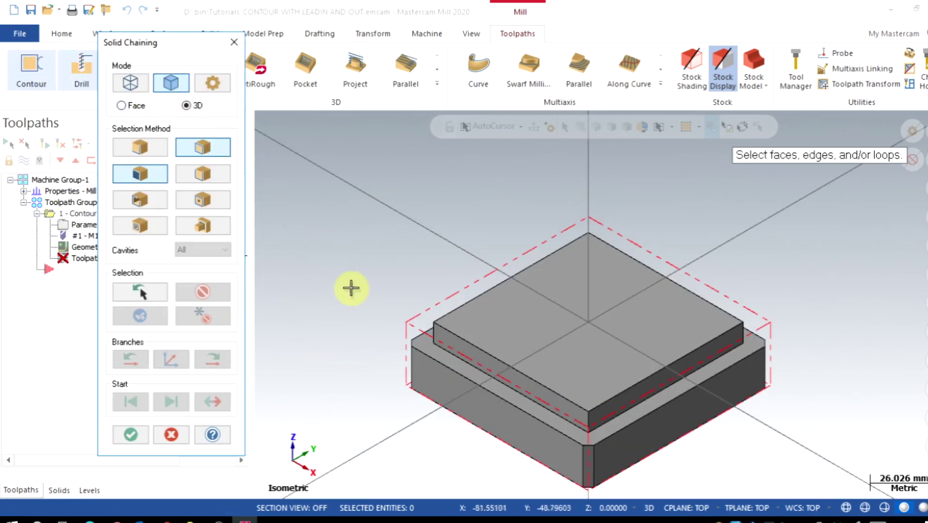
left_click(455, 308)
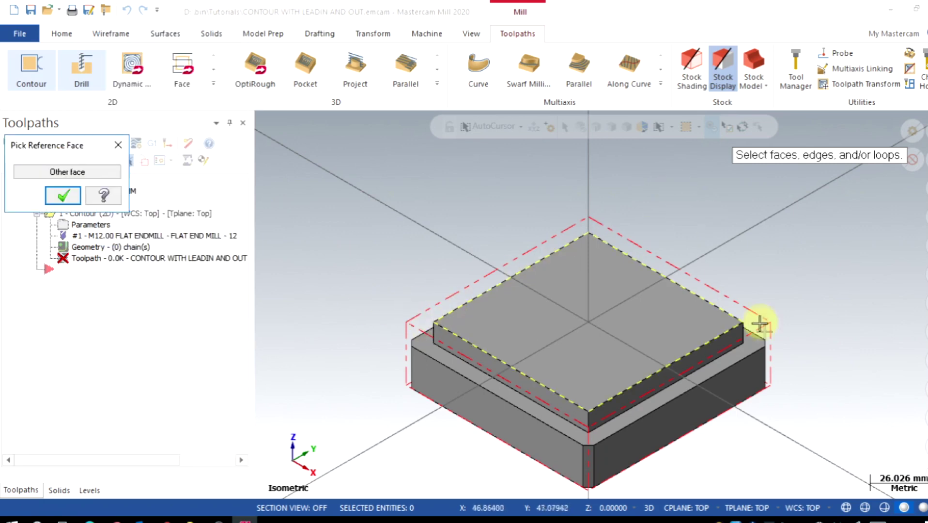
left_click(63, 196)
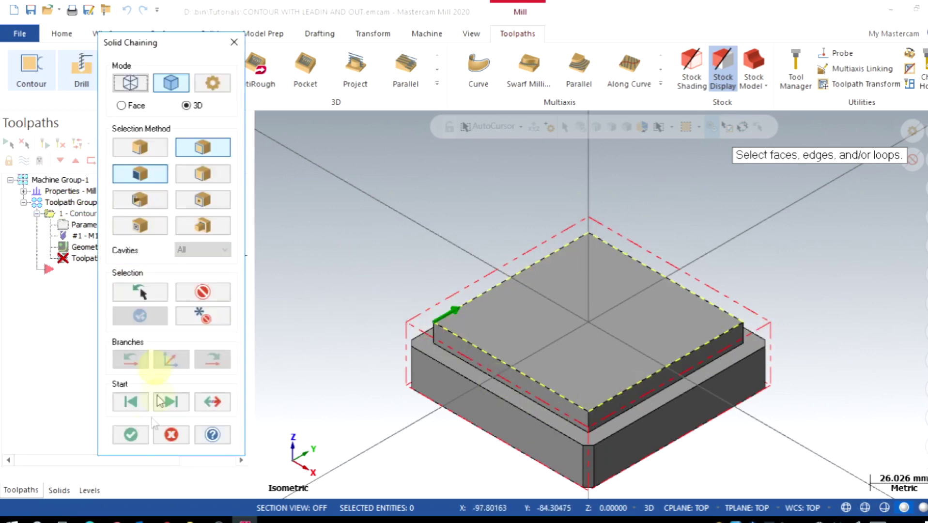
left_click(129, 436)
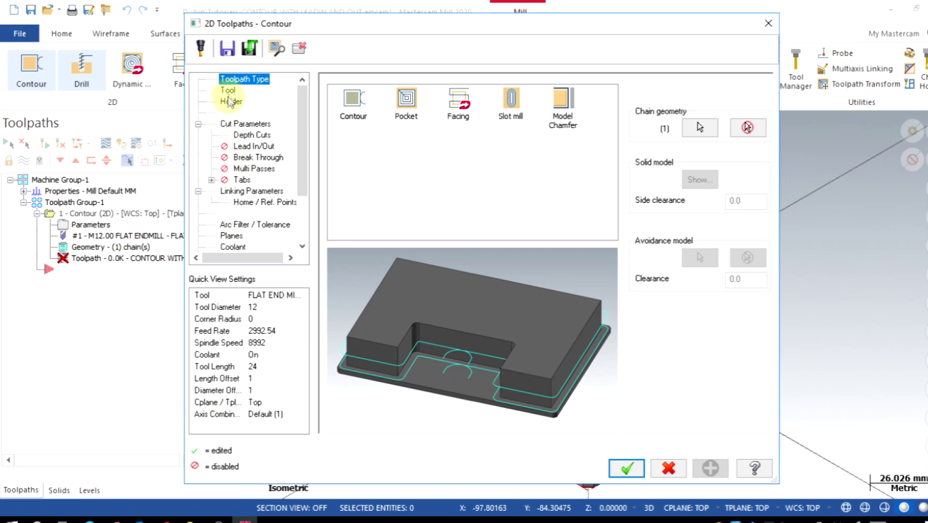
Filter the tool library list to flat end mills only.
left_click(228, 90)
left_click(366, 314)
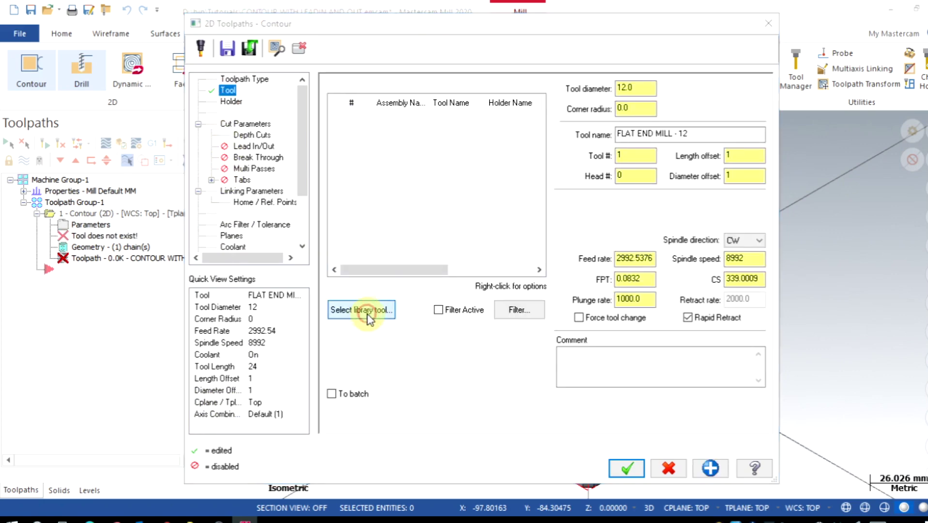
left_click(636, 154)
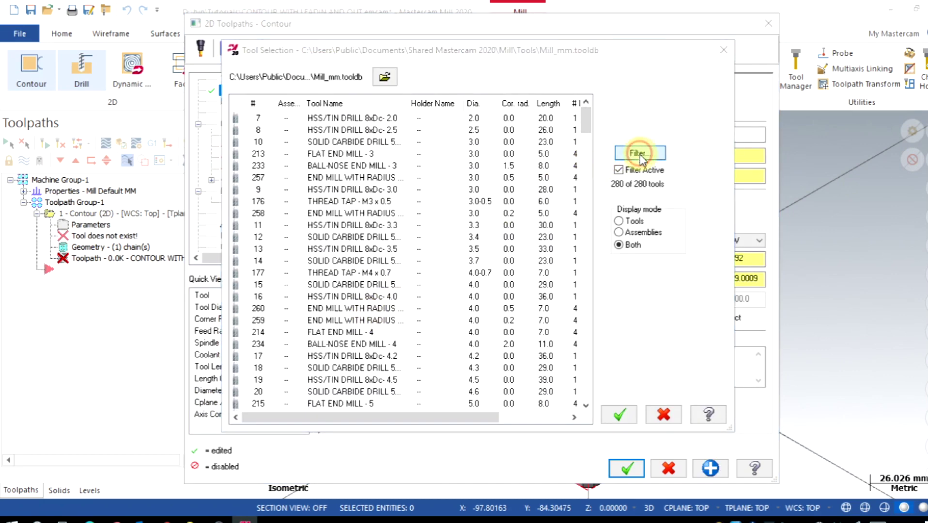
left_click(236, 345)
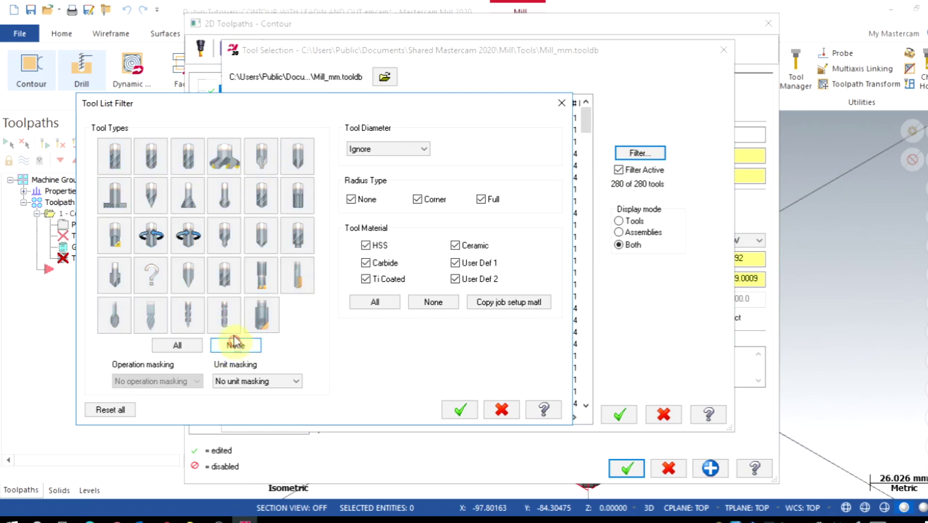
left_click(116, 156)
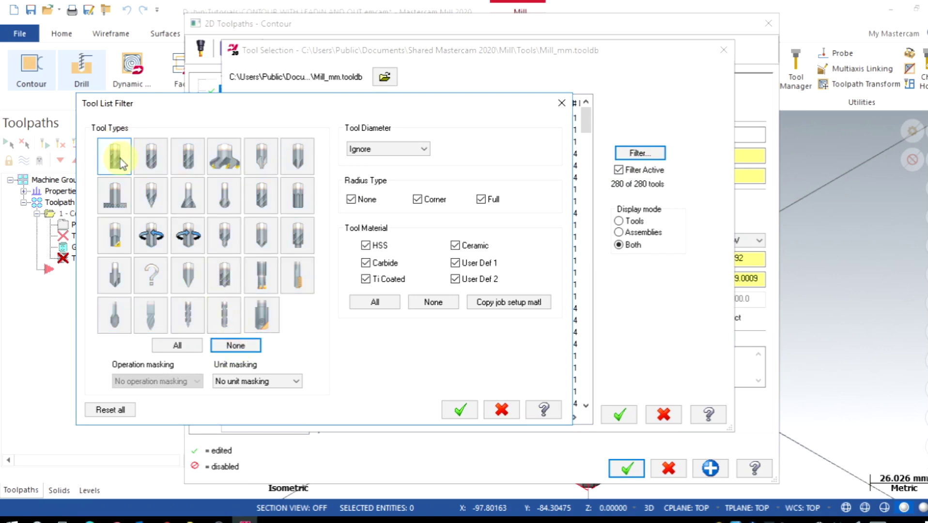
left_click(461, 412)
Choose the FLAT END MILL - 12 and set its cutting speed to 250.
left_click(360, 190)
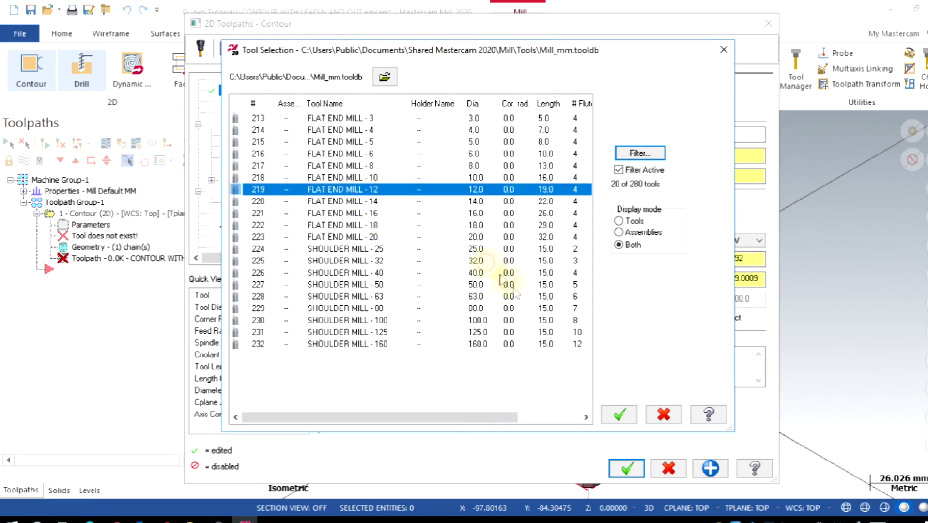
left_click(616, 418)
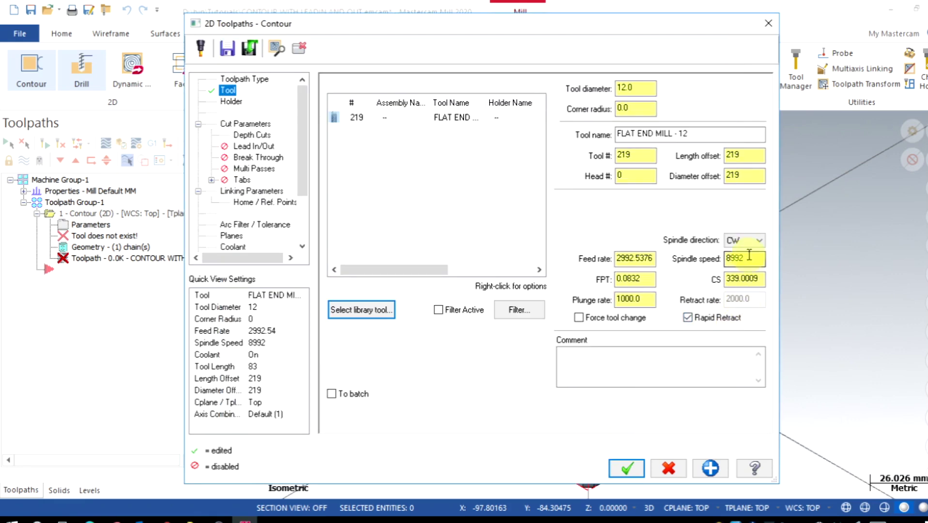
left_click_drag(717, 282, 712, 282)
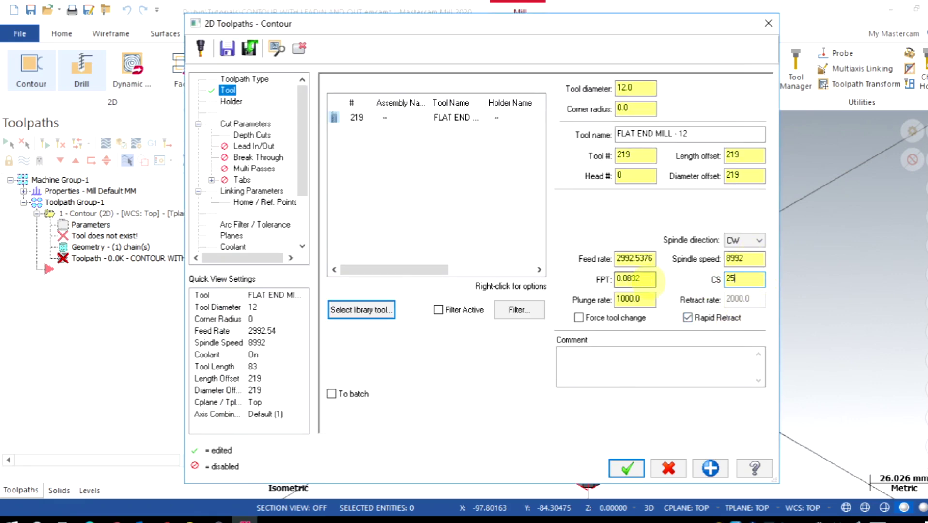
left_click(594, 274)
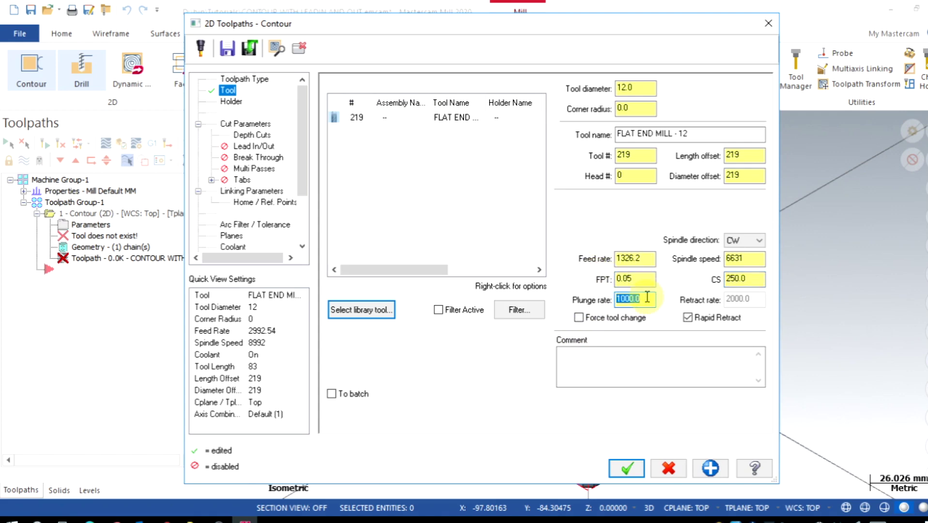
Enable depth cuts for the contour on the Cut Parameters page.
left_click(246, 124)
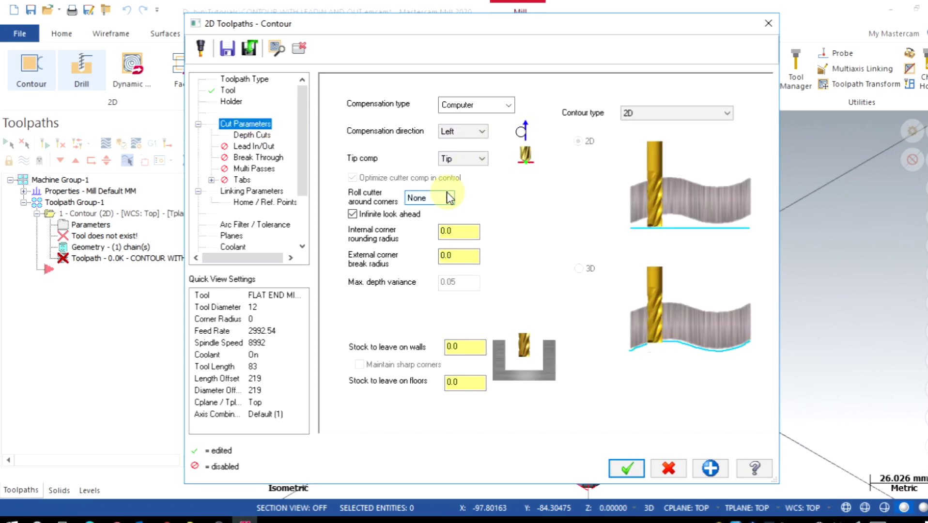
left_click(264, 136)
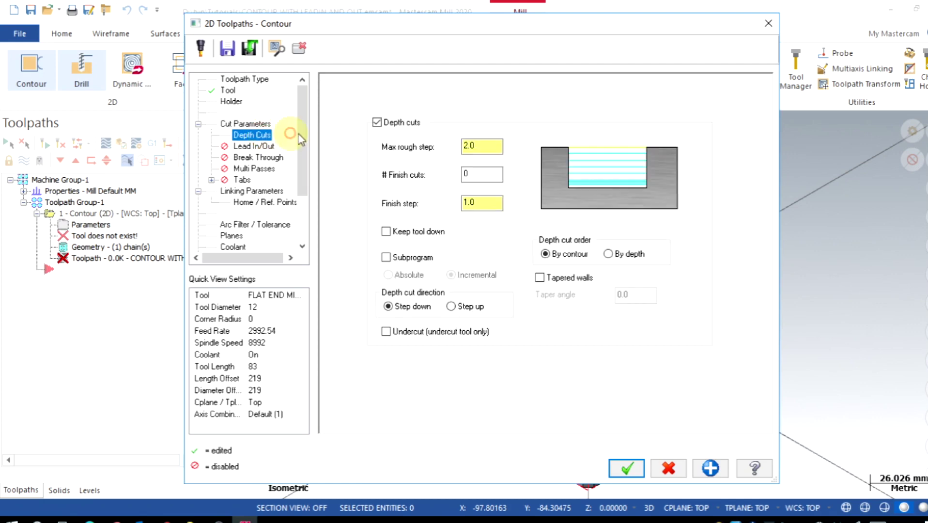
left_click(394, 122)
left_click(394, 122)
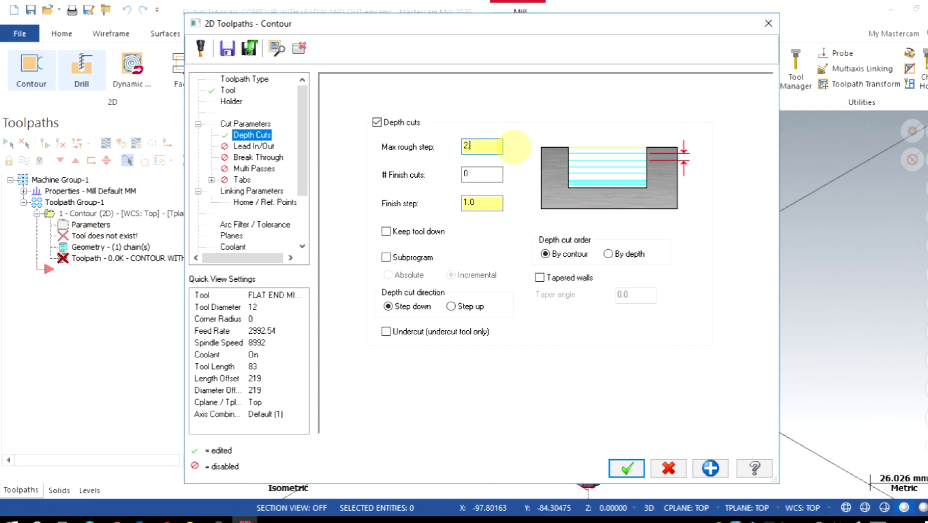
Set the clearance height to 50 and the retract height to 15 in Linking Parameters.
left_click(259, 194)
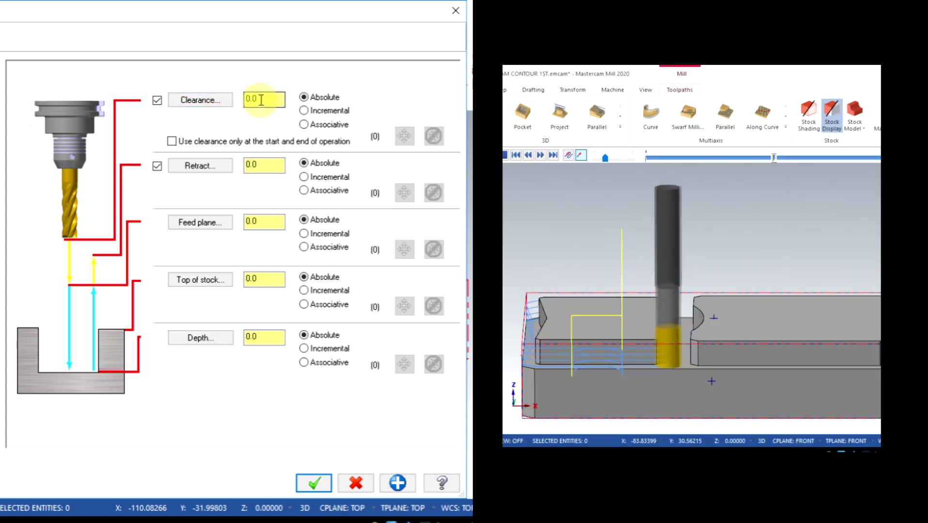
double_click(251, 99)
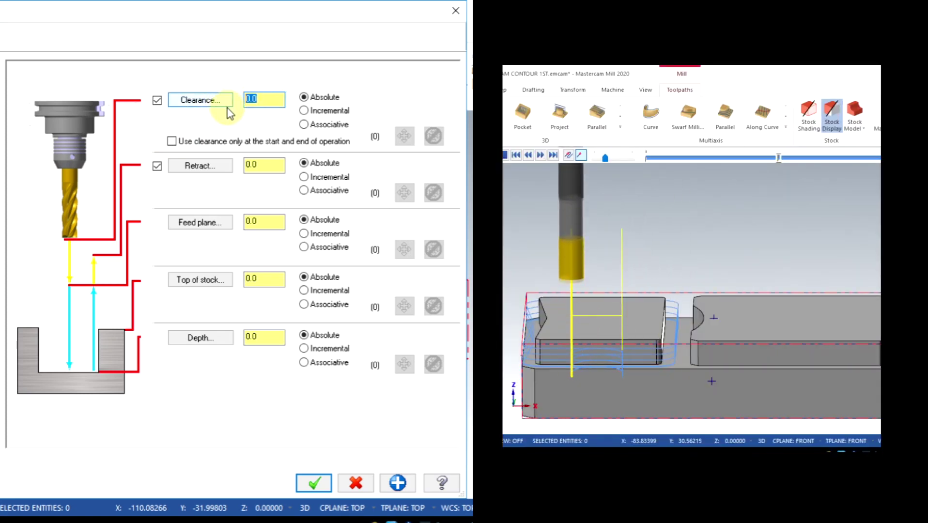
type("50")
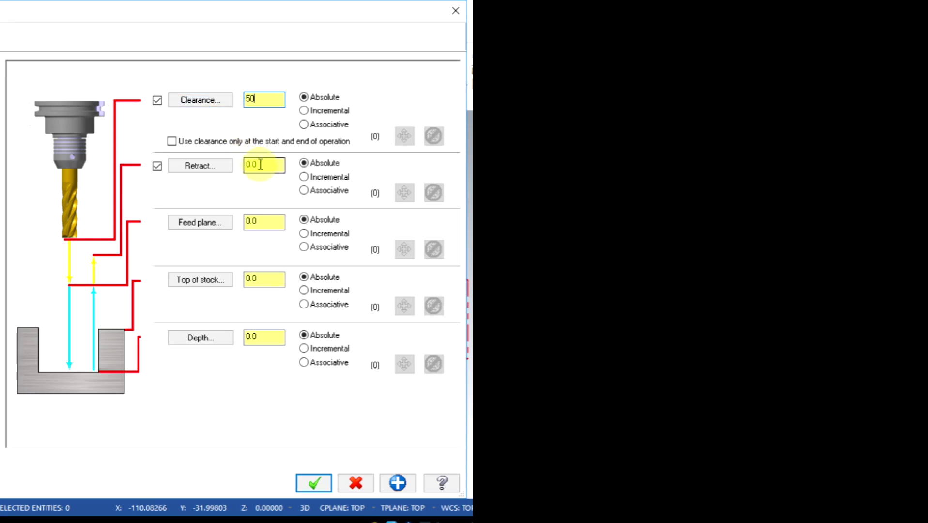
double_click(246, 164)
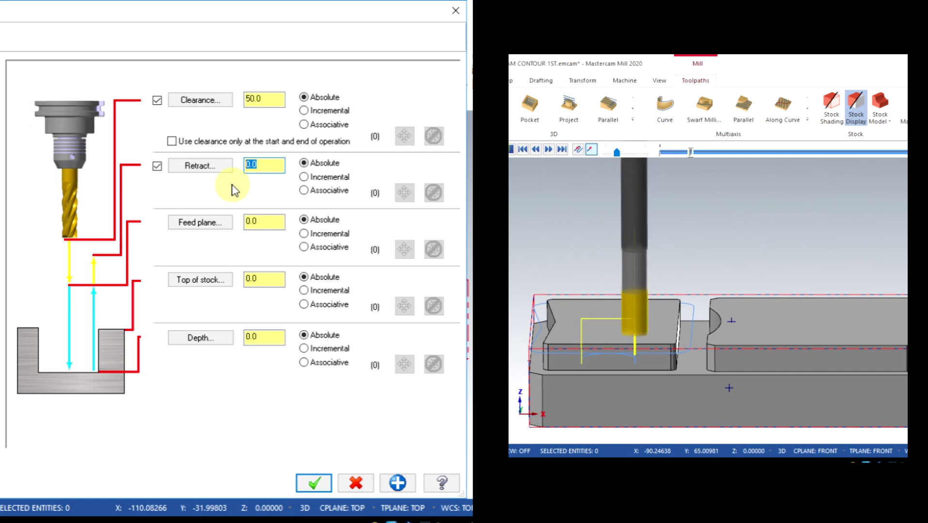
type("15")
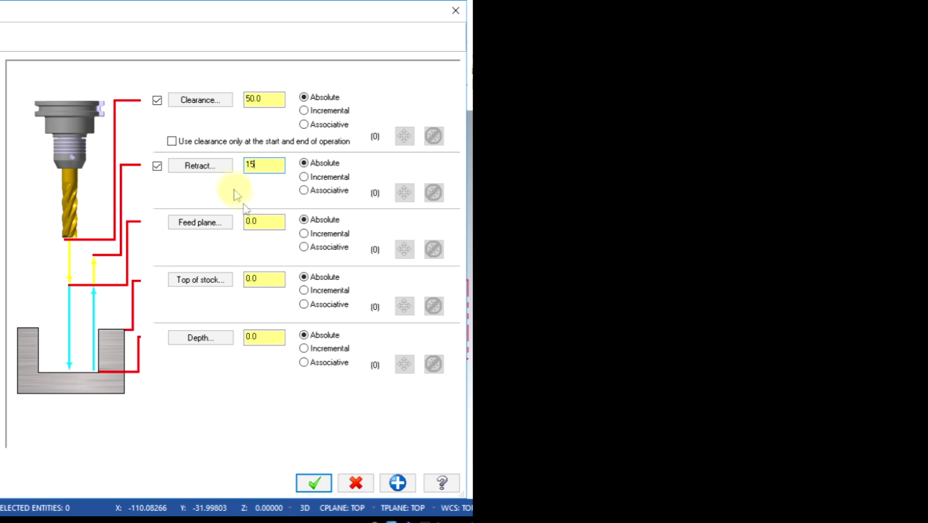
double_click(260, 224)
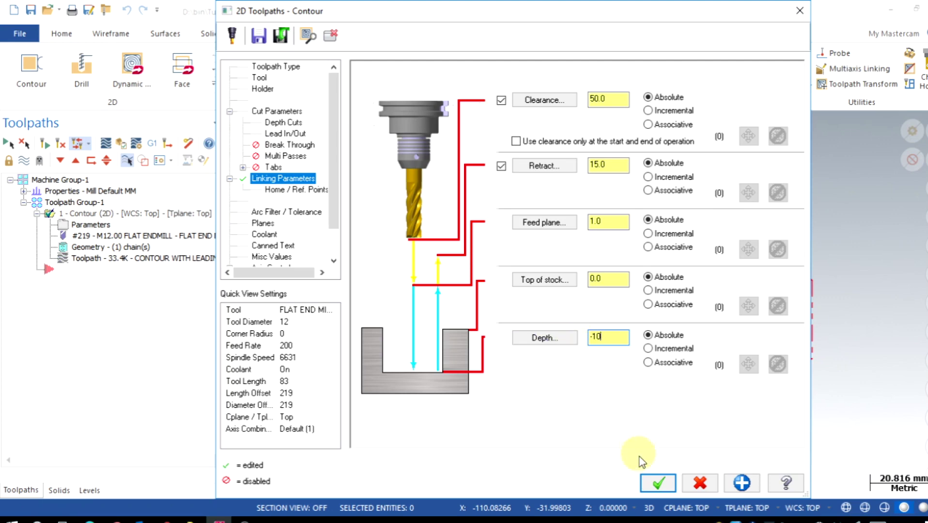
Accept the contour, then backplot the toolpath at reduced speed and check it from Top view.
left_click(657, 482)
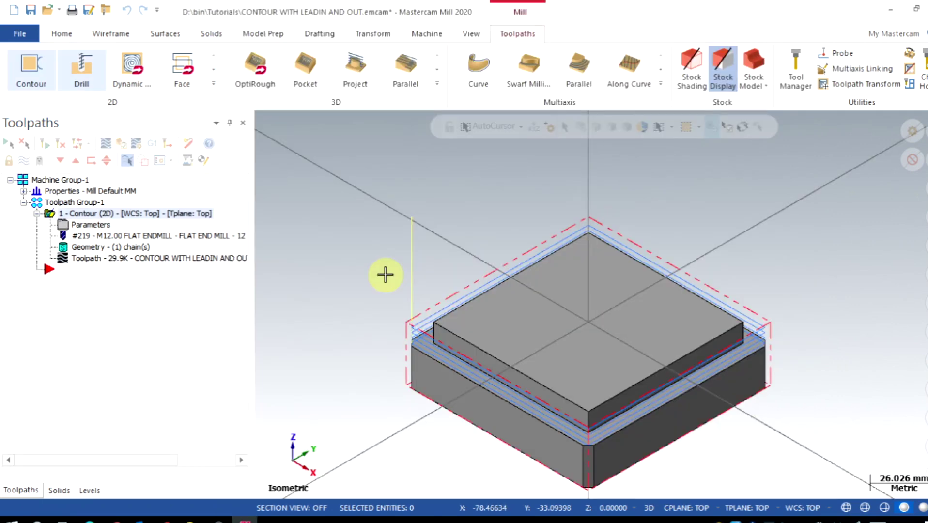
left_click(106, 145)
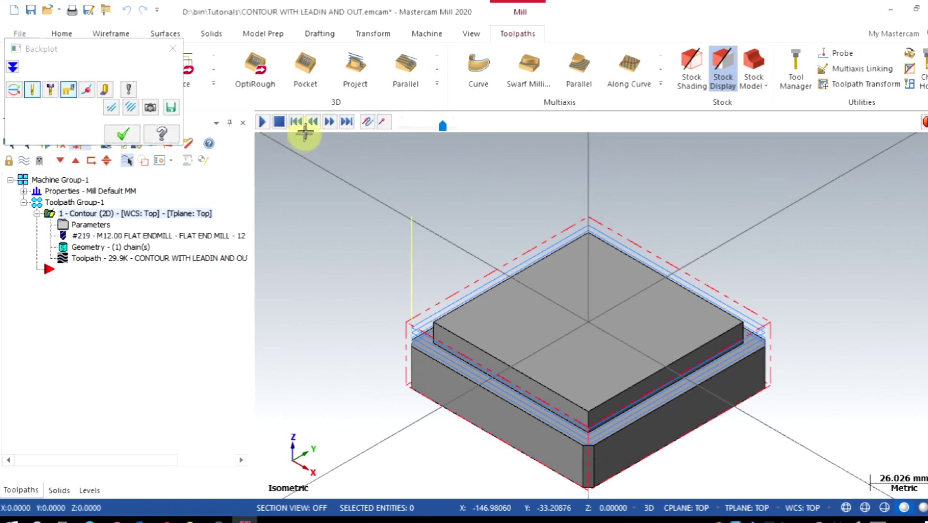
left_click_drag(443, 122, 425, 129)
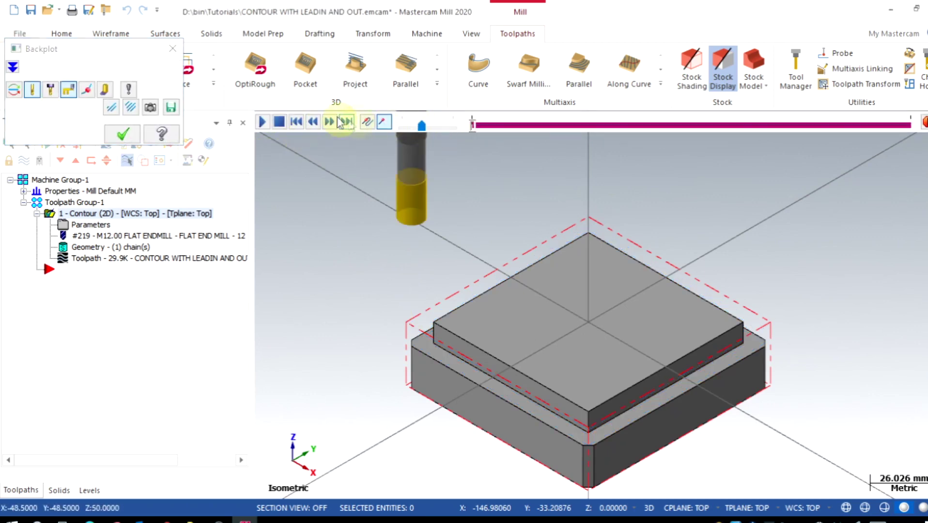
left_click(262, 122)
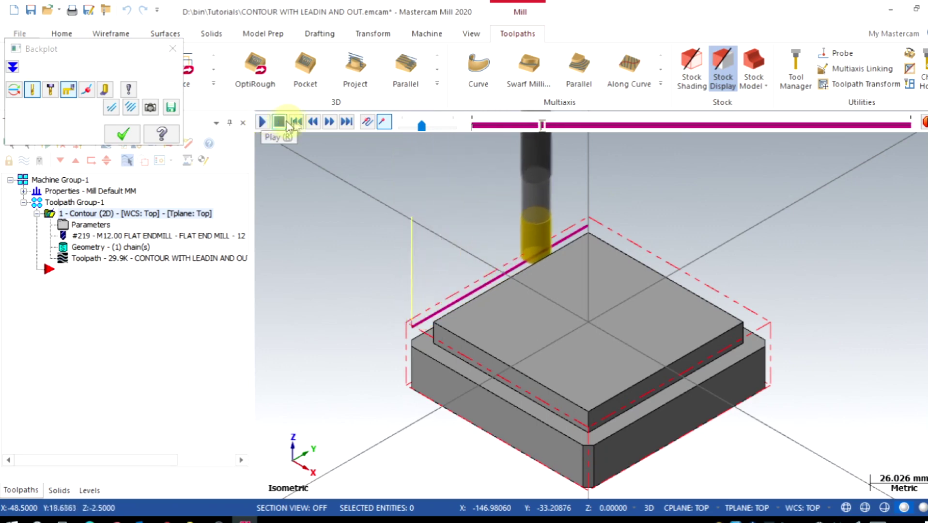
mouse_move(421, 127)
left_mouse_down()
mouse_move(434, 129)
mouse_move(419, 124)
left_mouse_up()
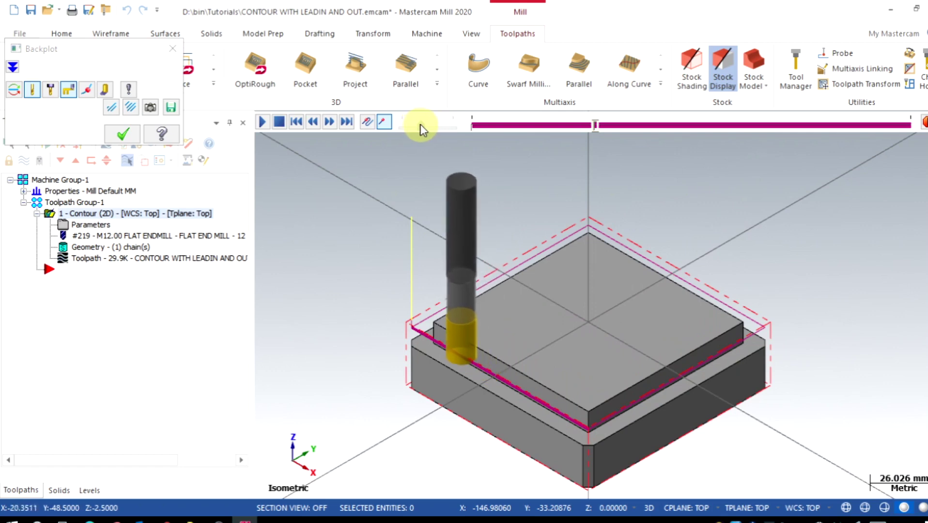
key("alt+1")
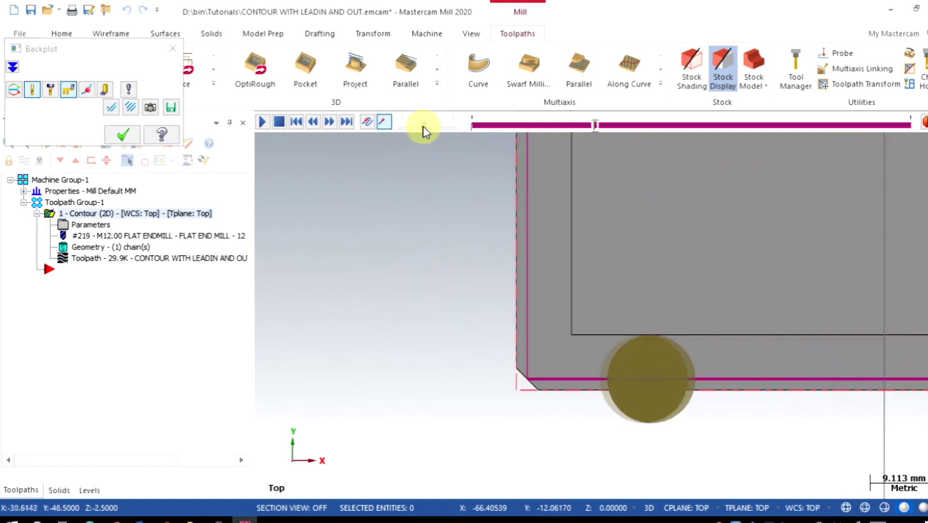
left_click(122, 136)
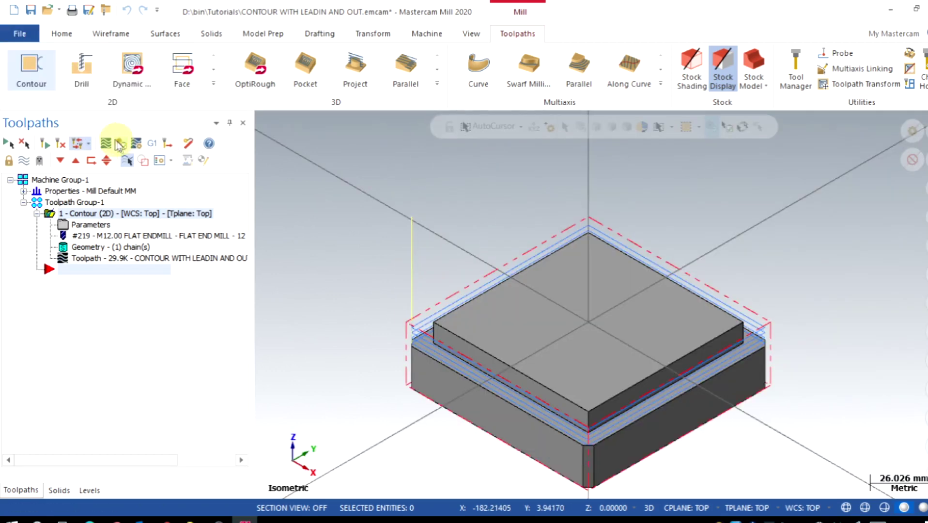
left_click(121, 144)
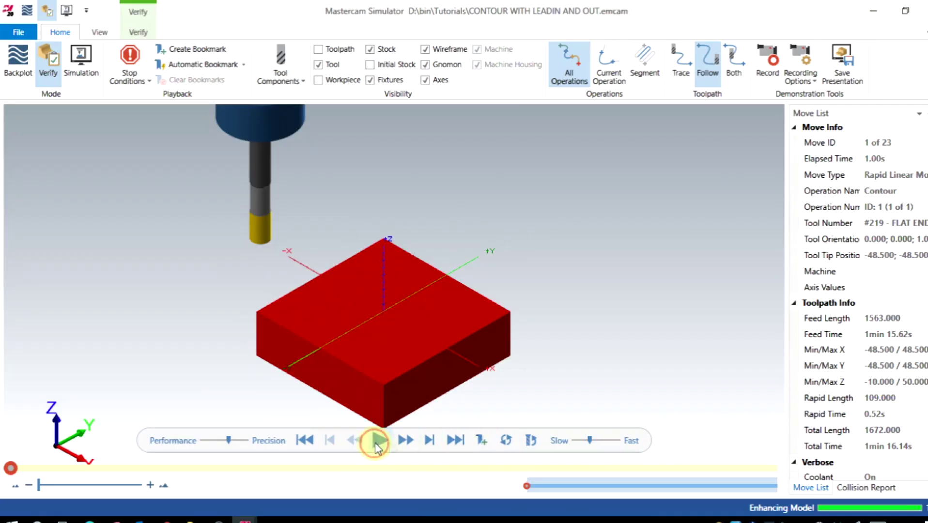
left_click(377, 442)
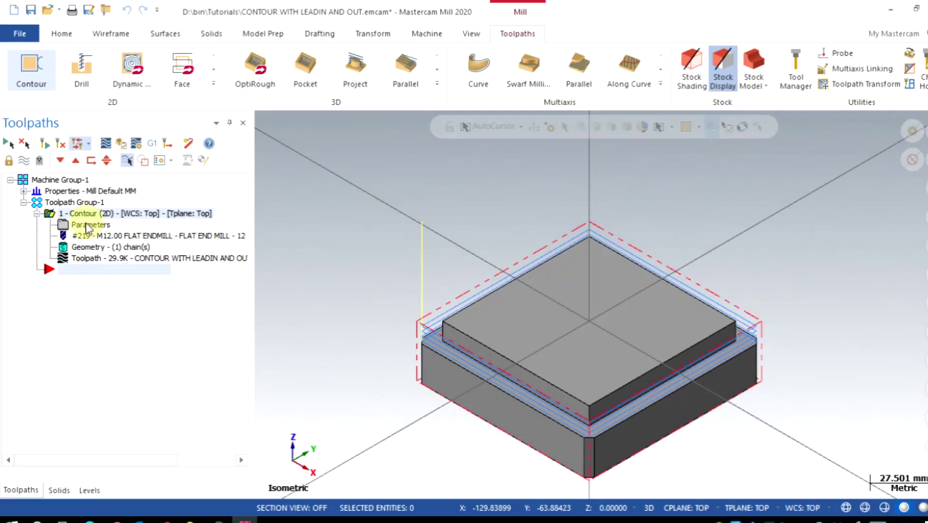
Add a tangent 80% (9.6) entry lead line, copy it to the exit, and regenerate.
left_click(86, 223)
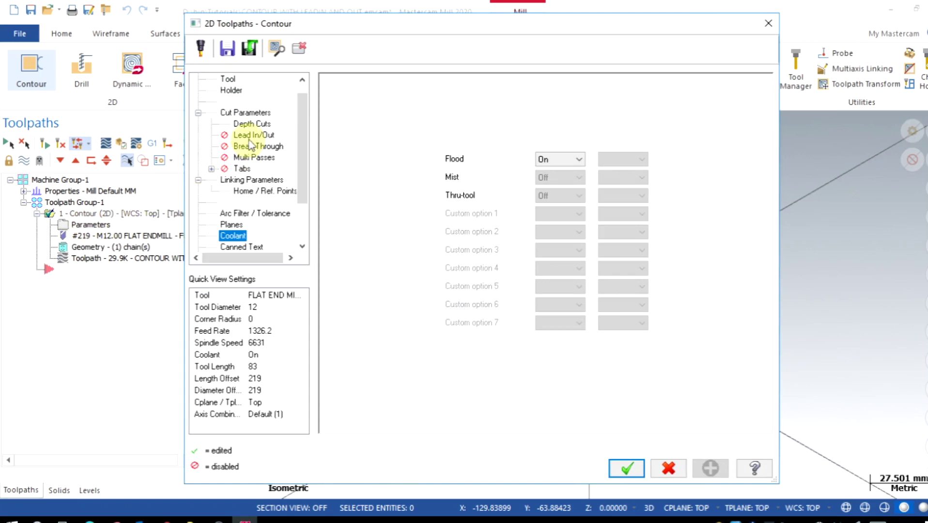
left_click(251, 135)
left_click(332, 83)
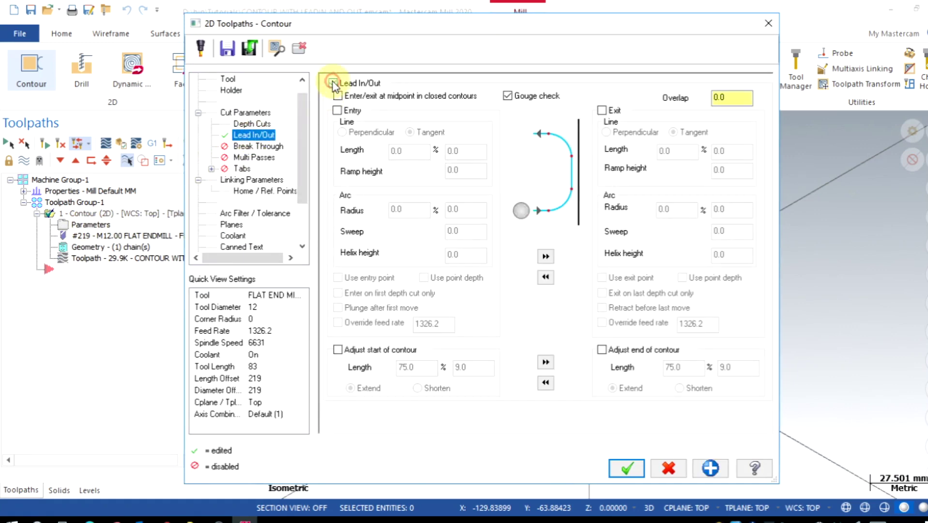
left_click(337, 111)
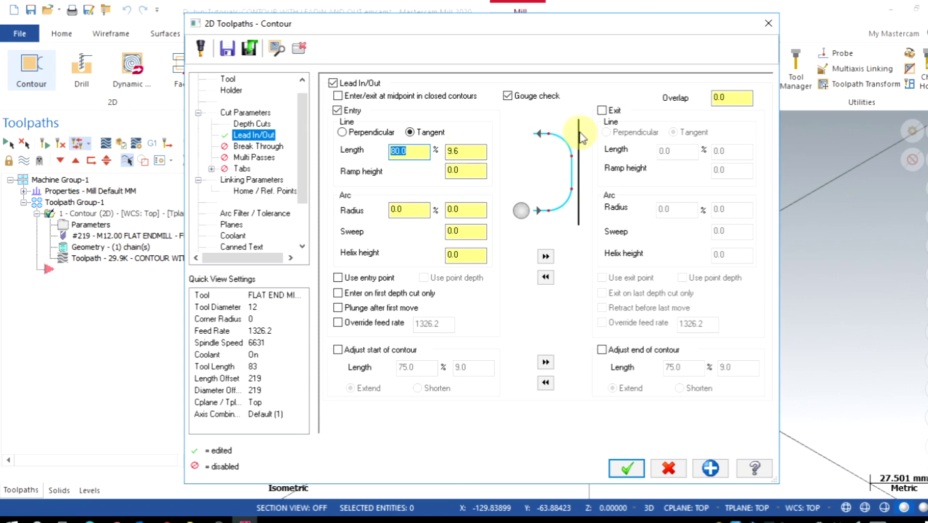
left_click(545, 257)
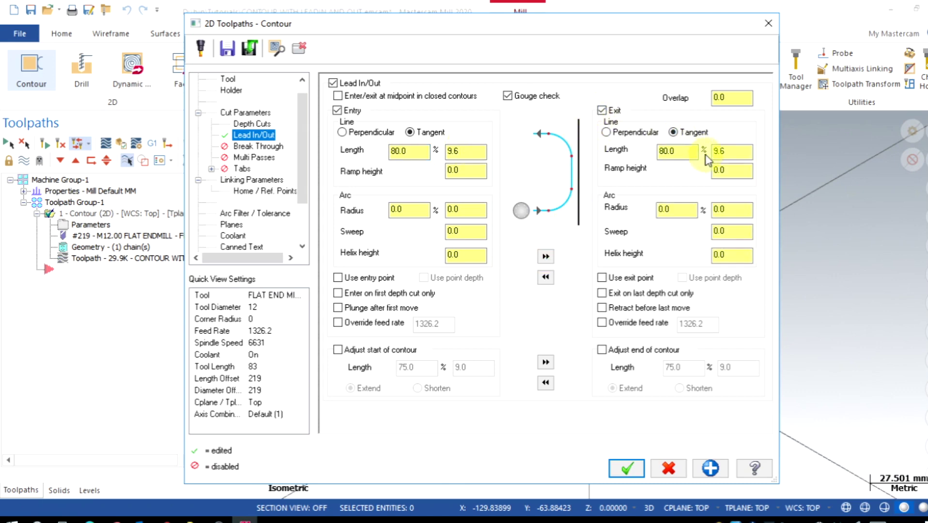
left_click(626, 468)
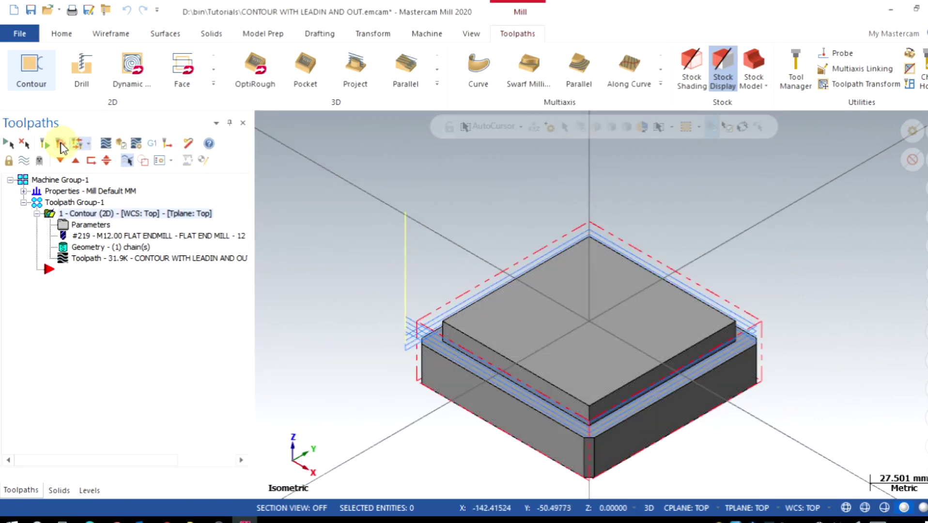
left_click(60, 144)
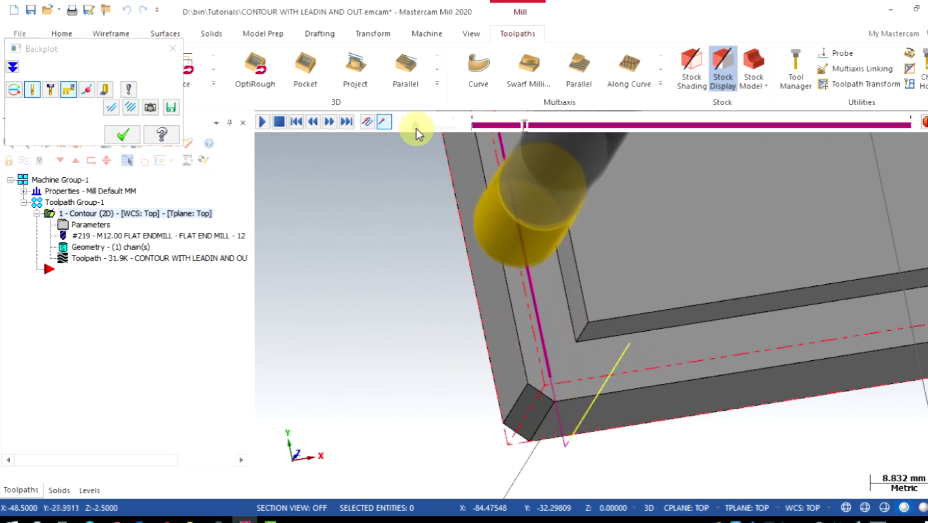
mouse_move(416, 128)
left_mouse_down()
mouse_move(428, 130)
mouse_move(414, 131)
left_mouse_up()
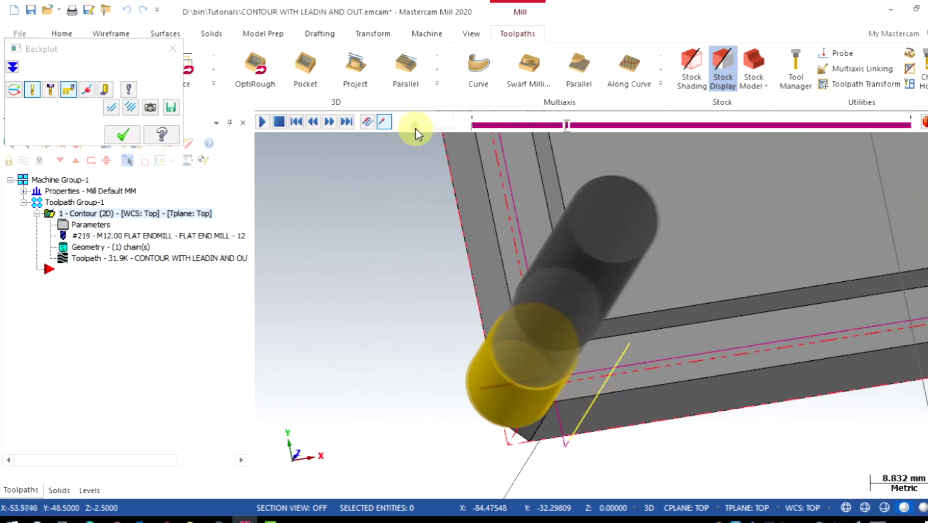
left_click_drag(417, 128, 427, 129)
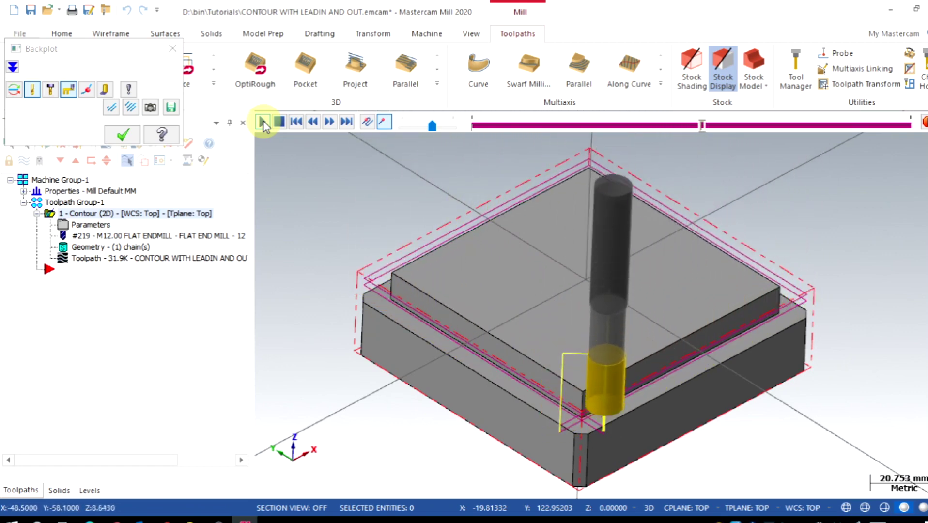
left_click(172, 48)
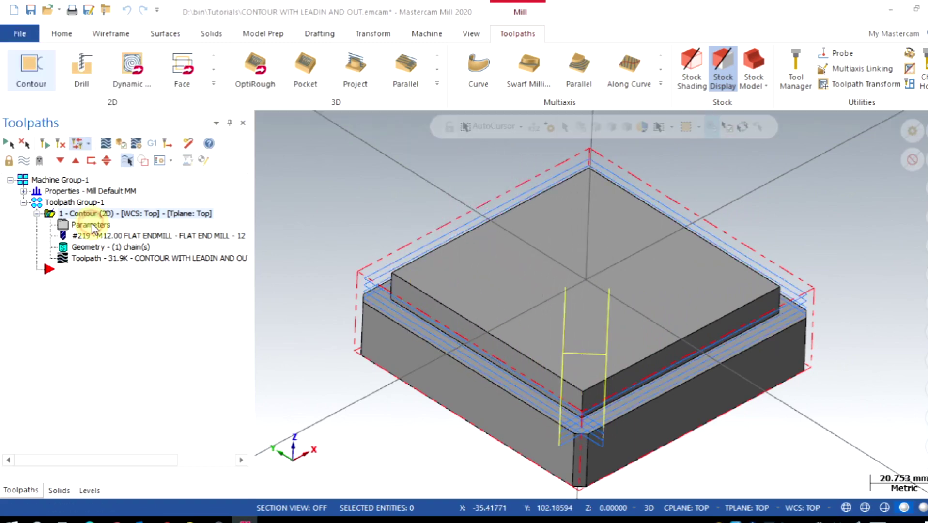
Turn on Keep tool down for depth cuts, regenerate the contour and backplot it.
left_click(92, 225)
left_click(257, 135)
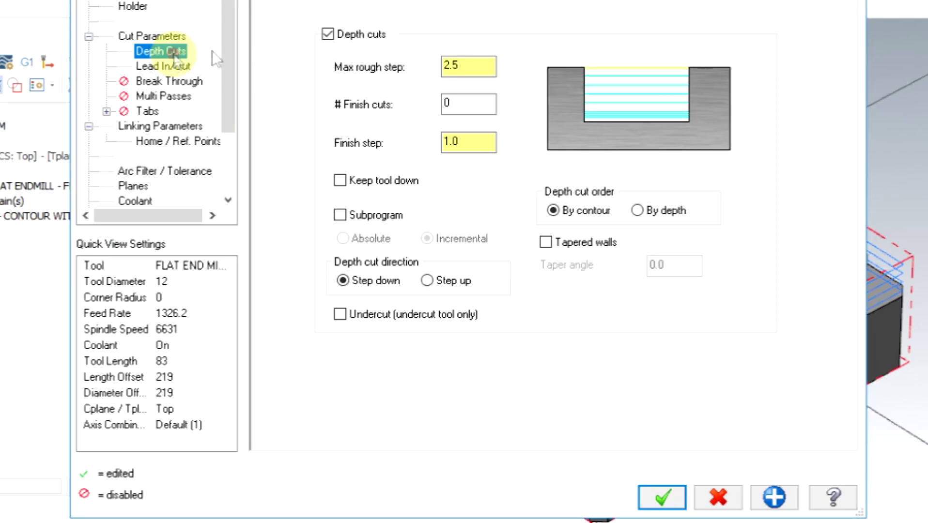
left_click(340, 180)
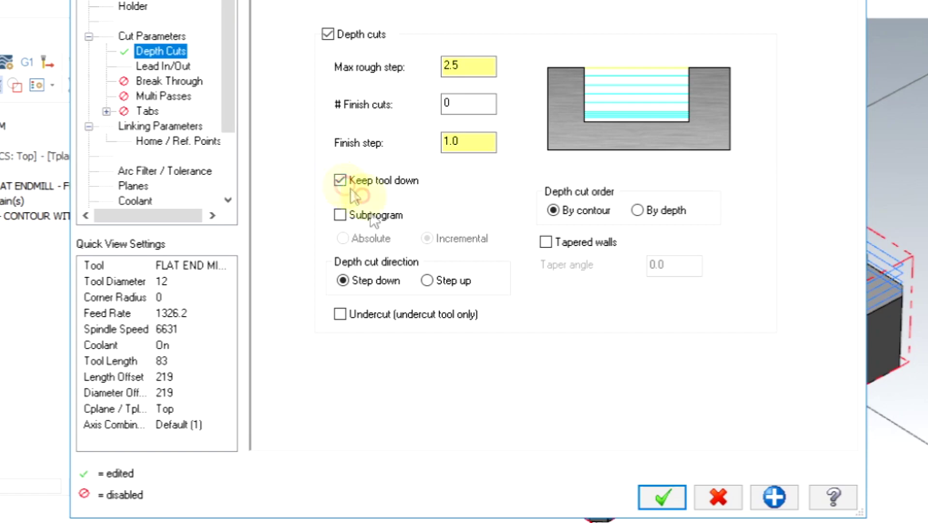
left_click(660, 496)
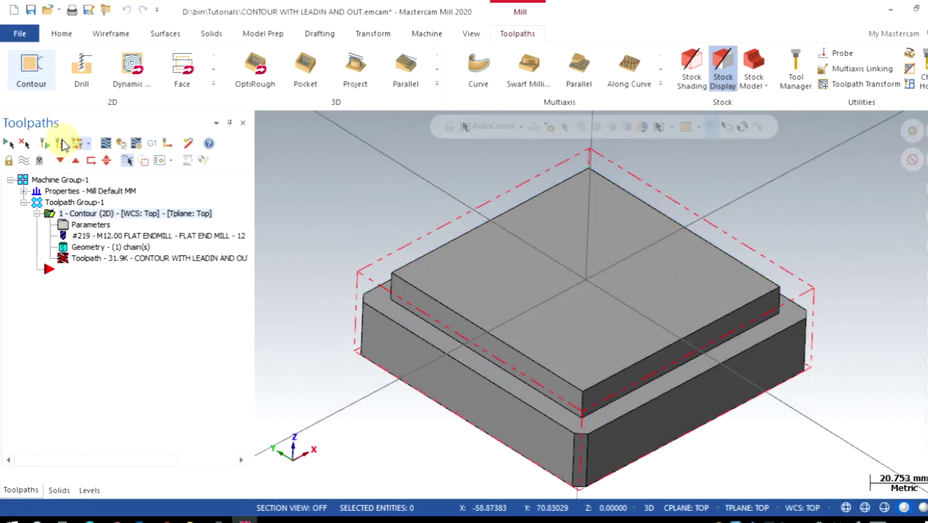
left_click(63, 144)
left_click(106, 144)
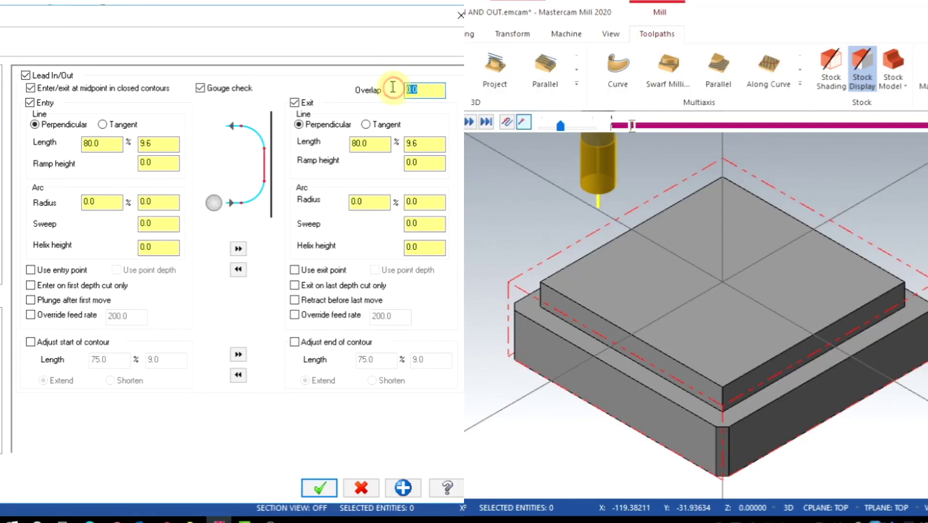
Set a 3.0 overlap with midpoint entry/exit and accept the lead settings.
type("3")
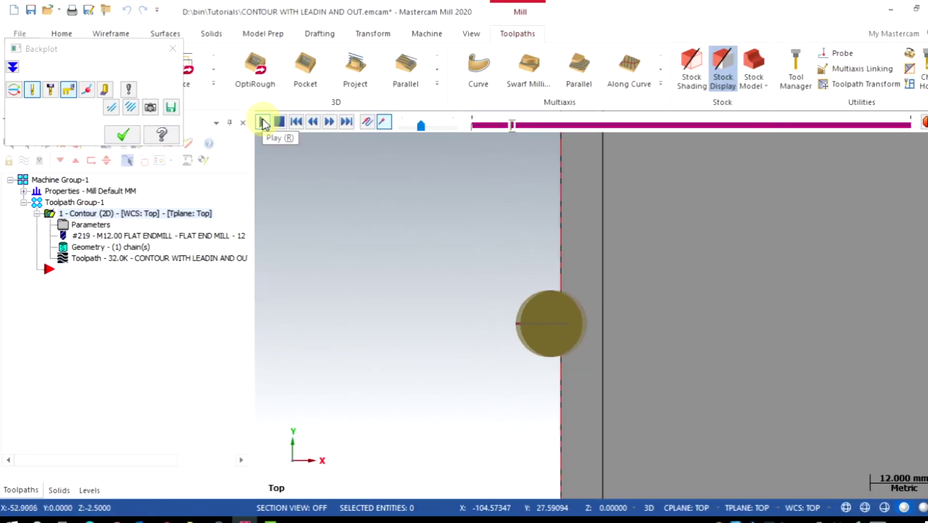
left_click(263, 122)
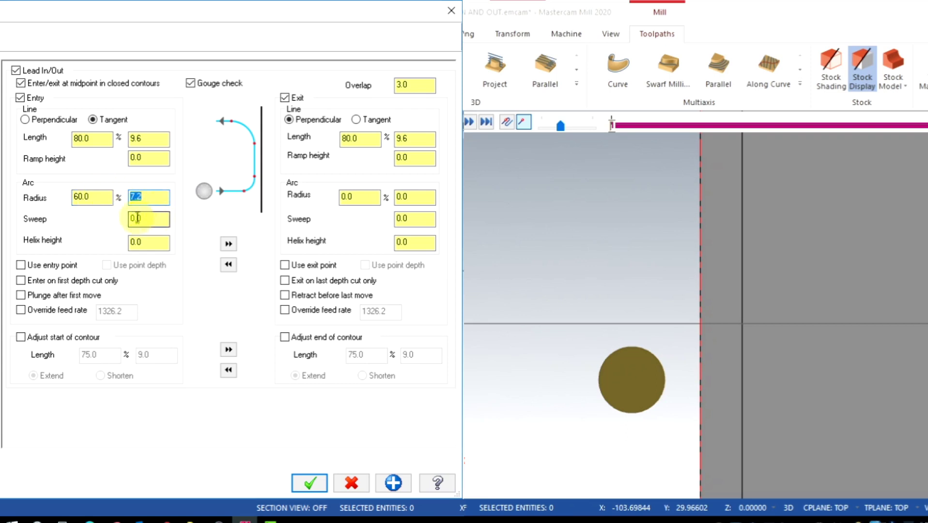
Enter a 70° sweep for the entry arc.
type("70")
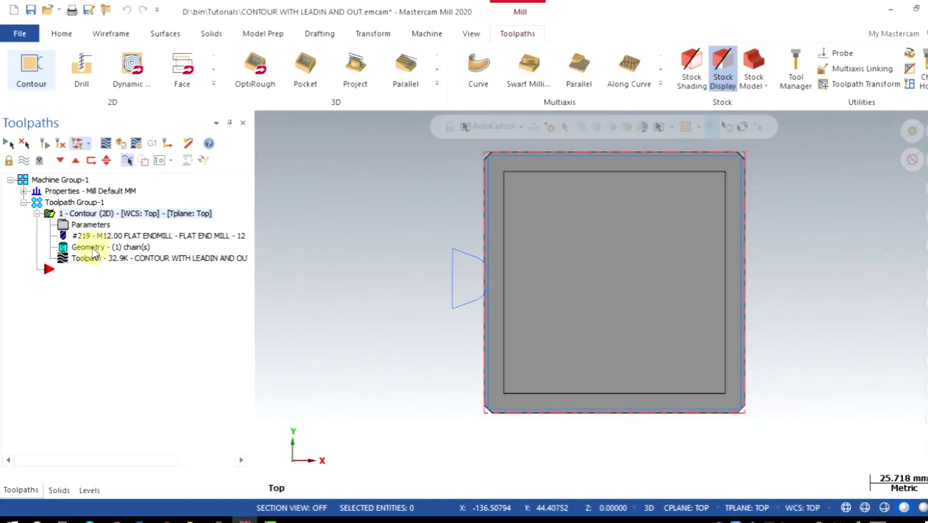
Move Solid Chain 1's start to the loop's lower-right corner, then backplot the contour.
left_click(92, 248)
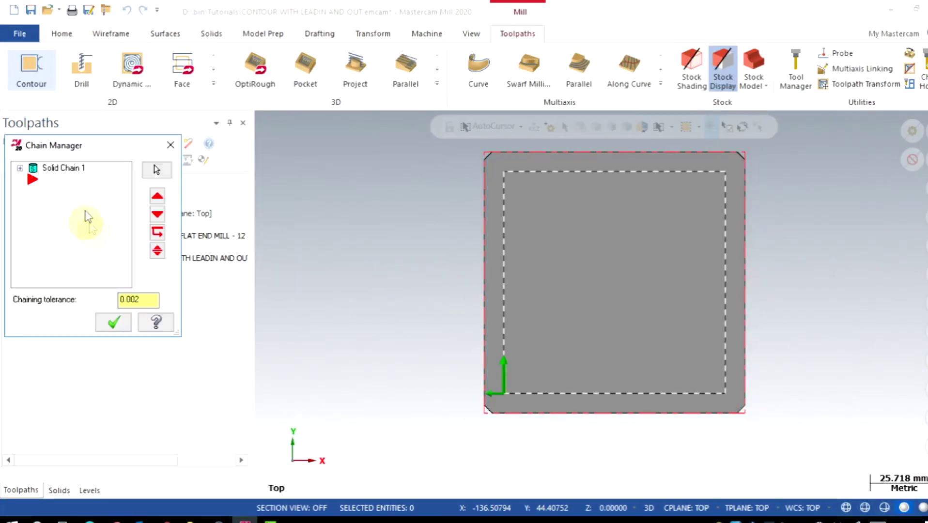
right_click(71, 178)
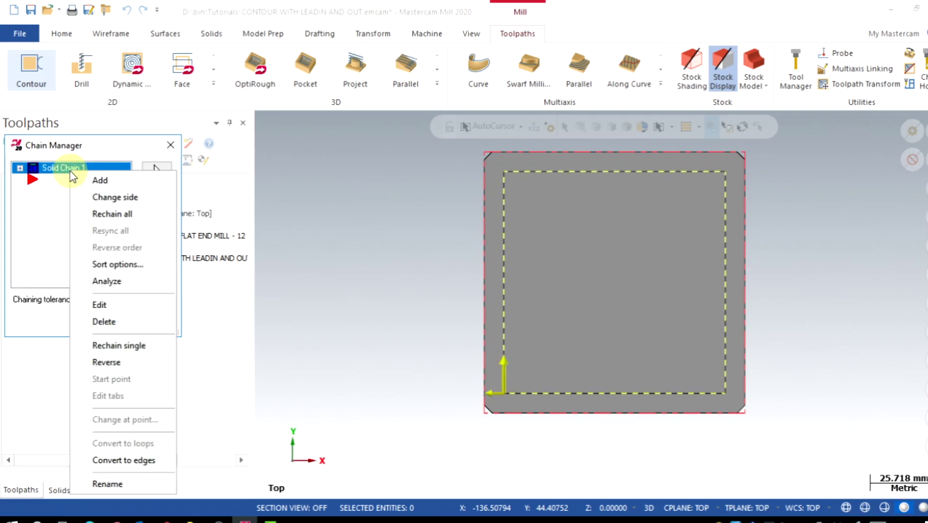
left_click(121, 306)
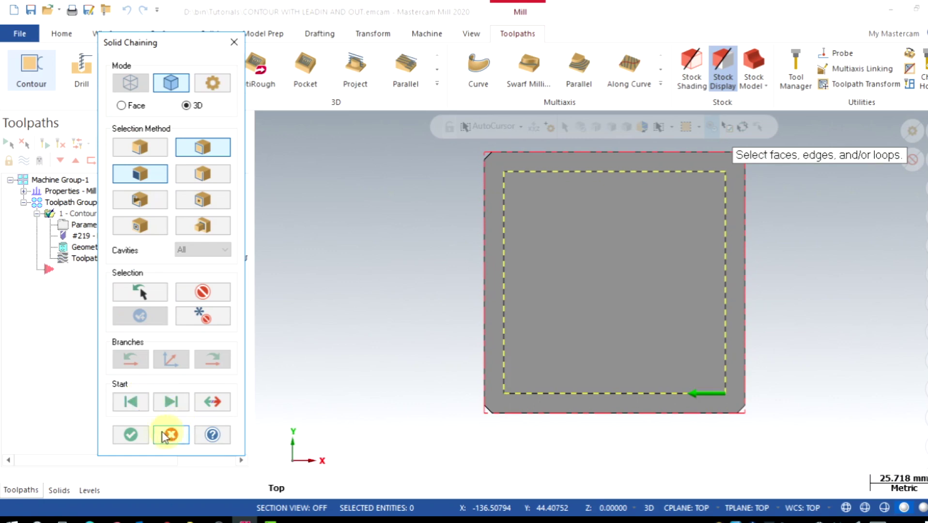
left_click(130, 434)
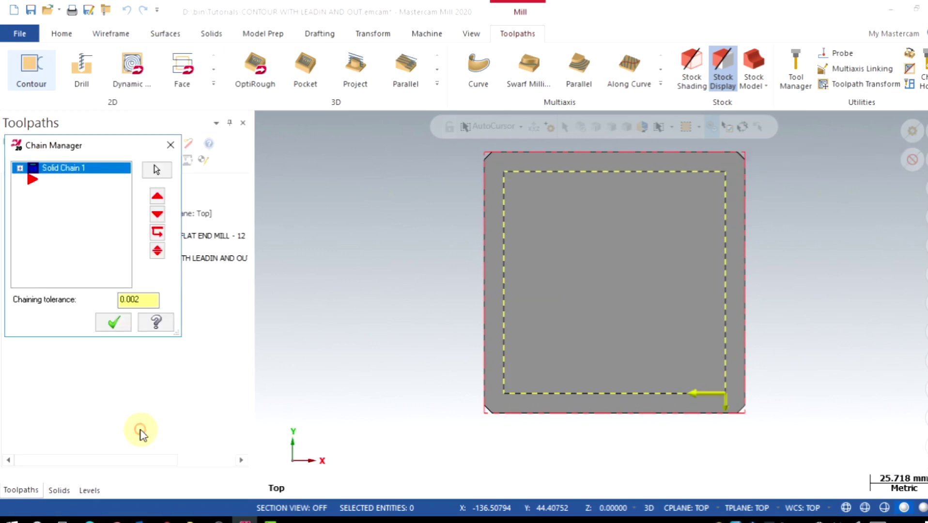
left_click(112, 323)
left_click(61, 145)
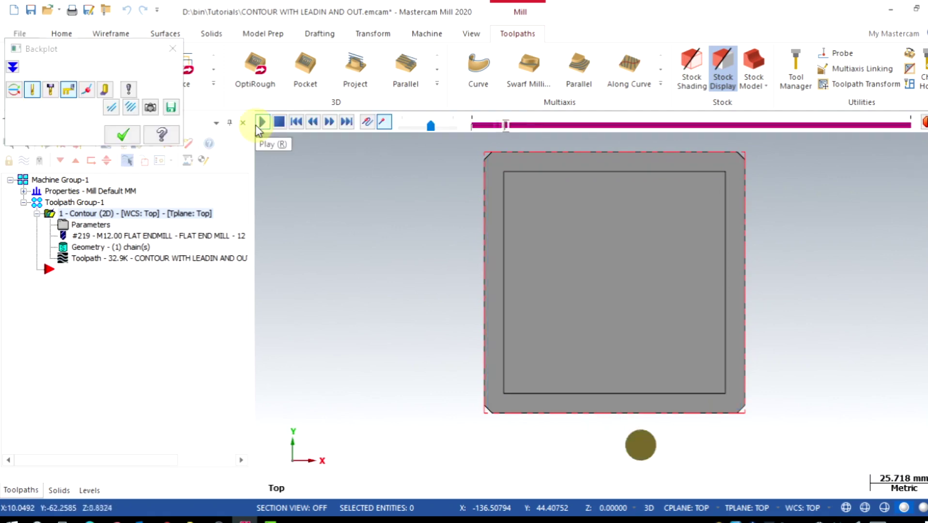